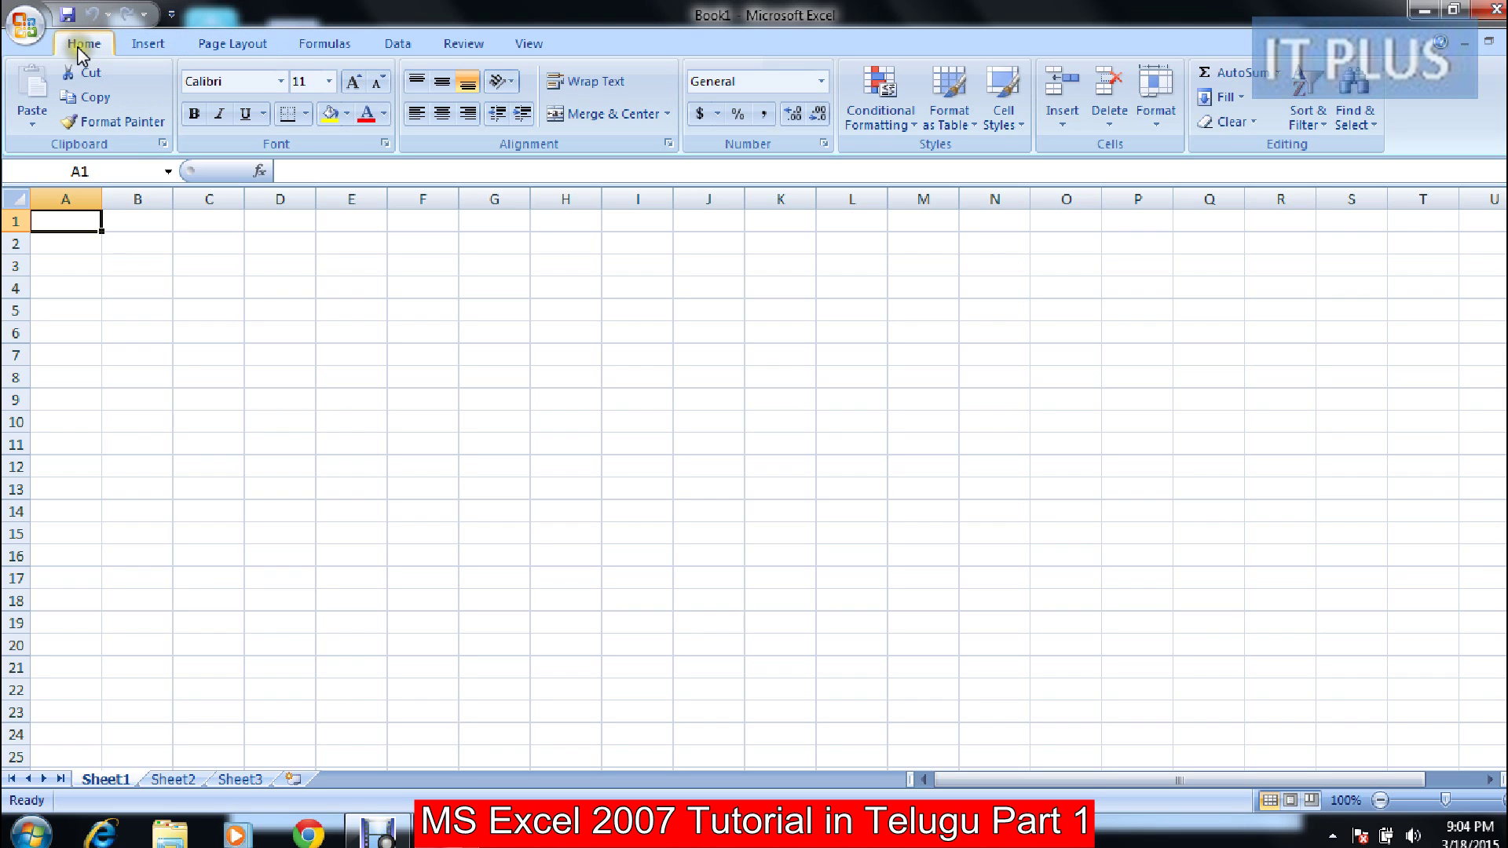
left_click(26, 36)
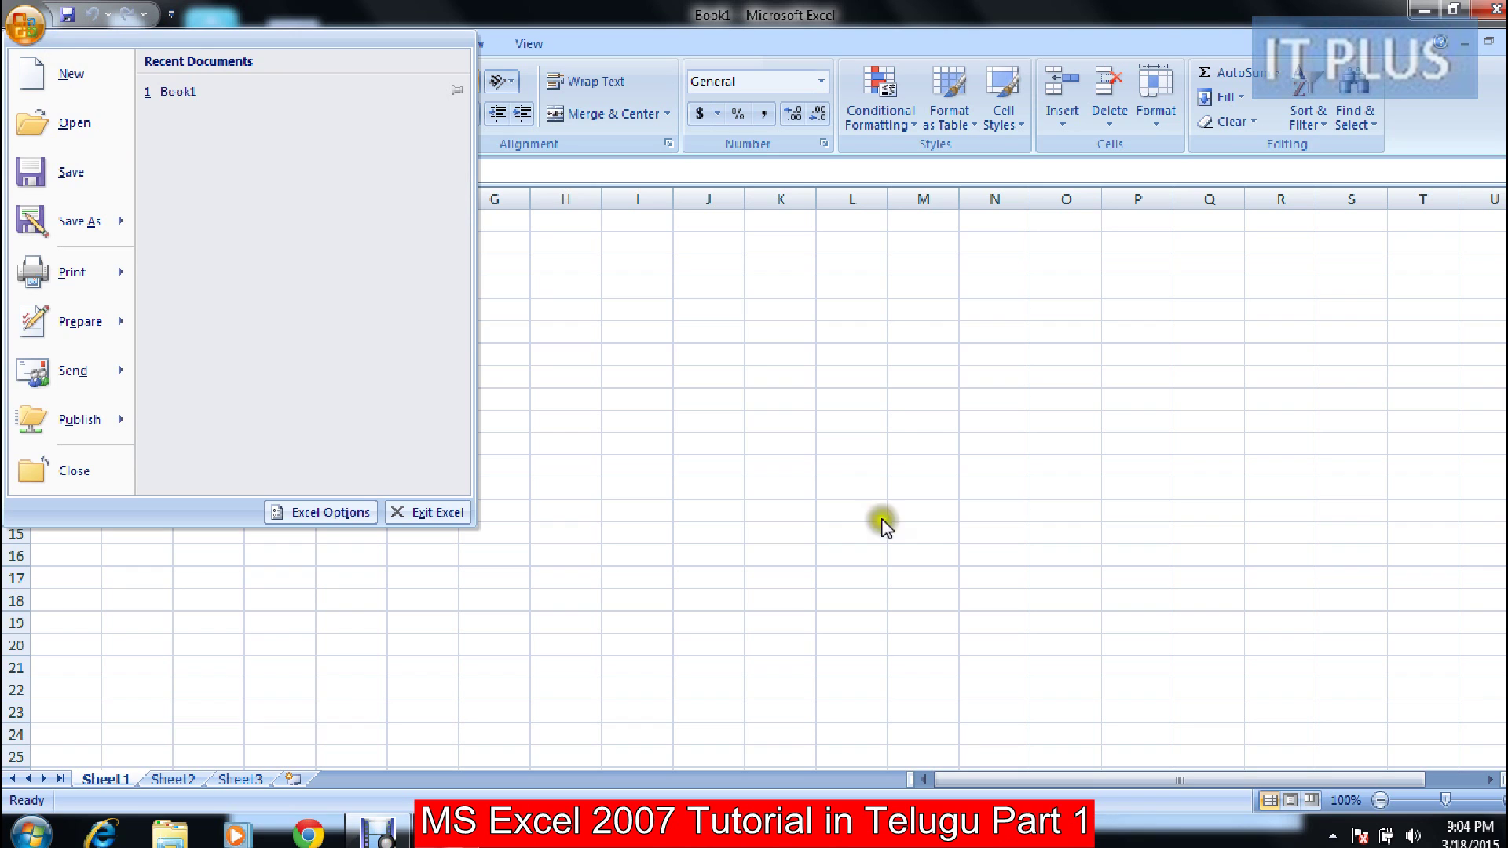
left_click(860, 477)
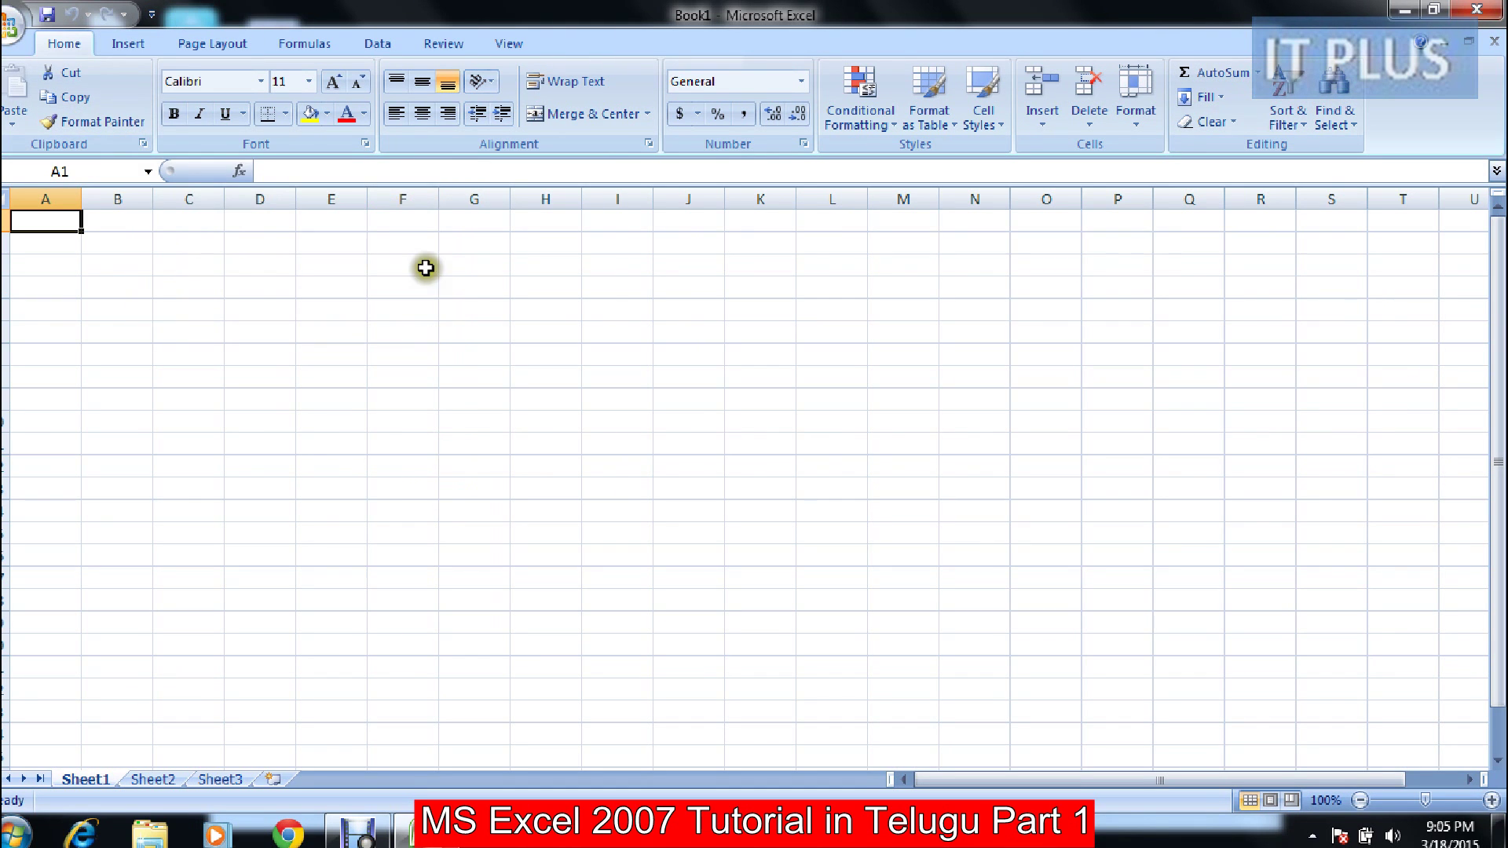
left_click(316, 170)
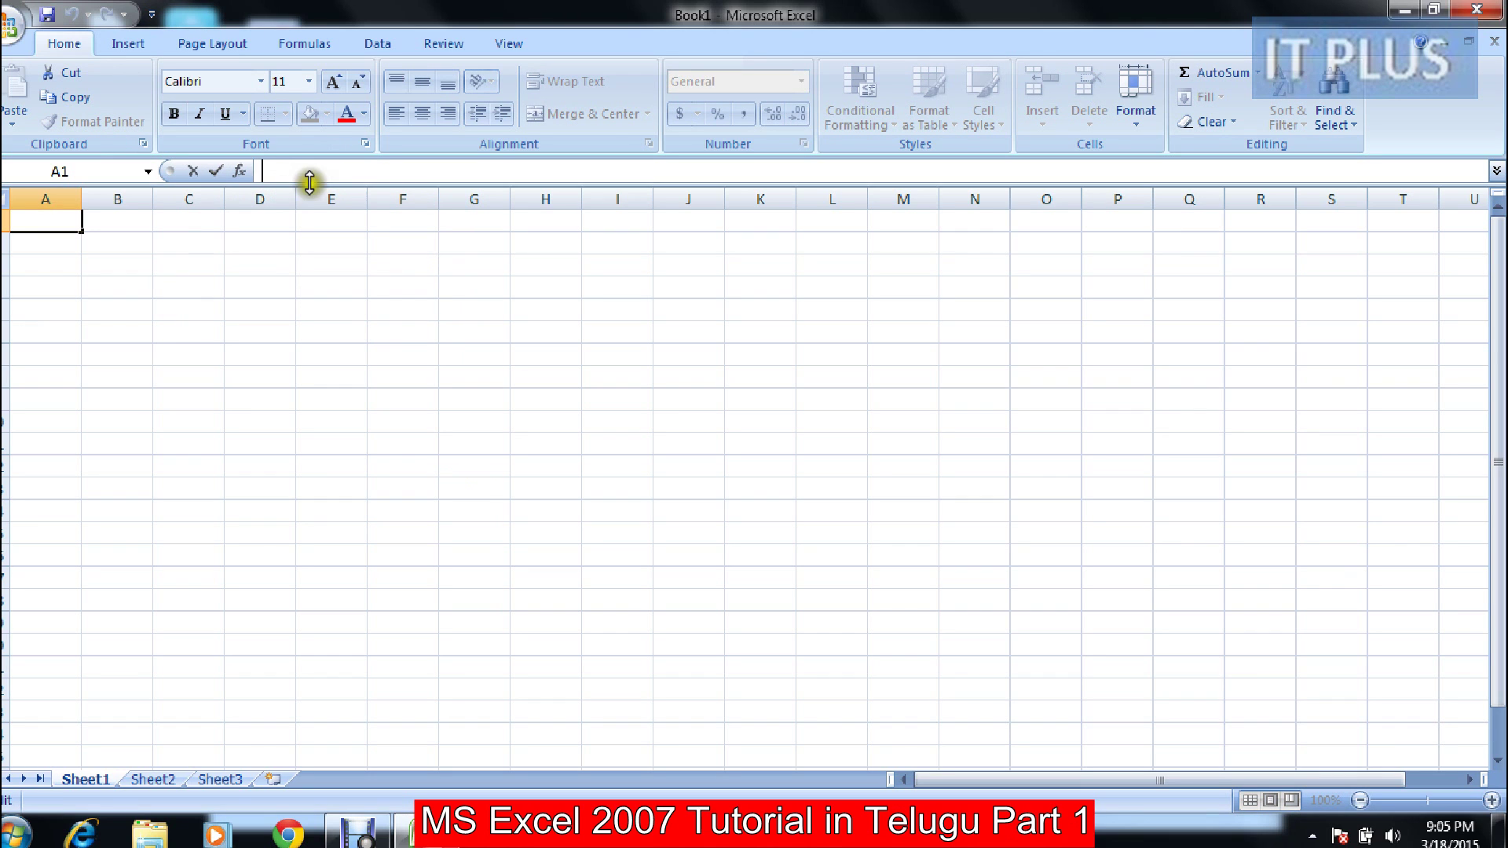
left_click(117, 174)
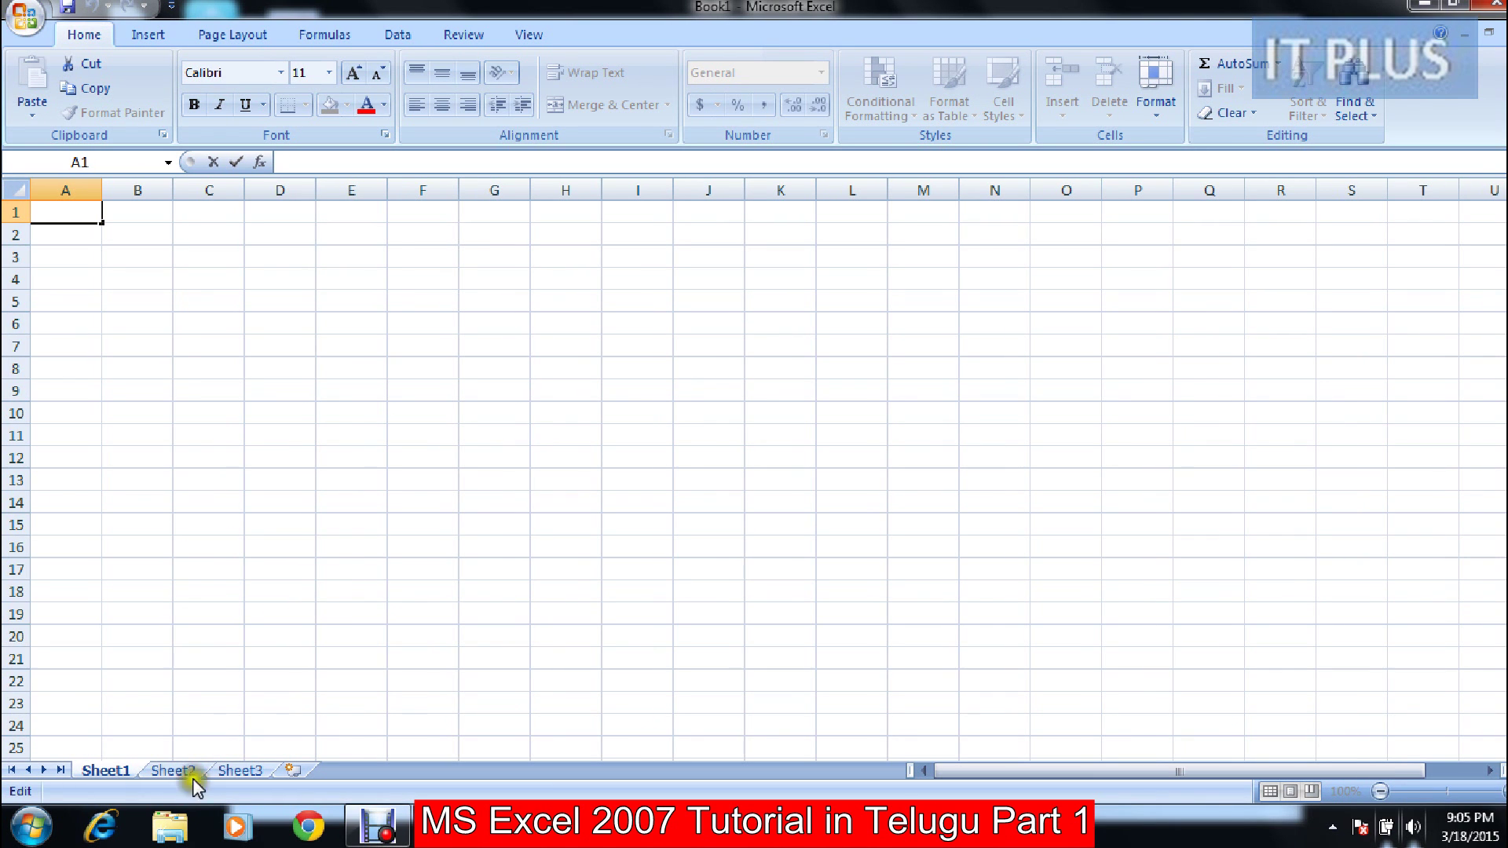
left_click(246, 772)
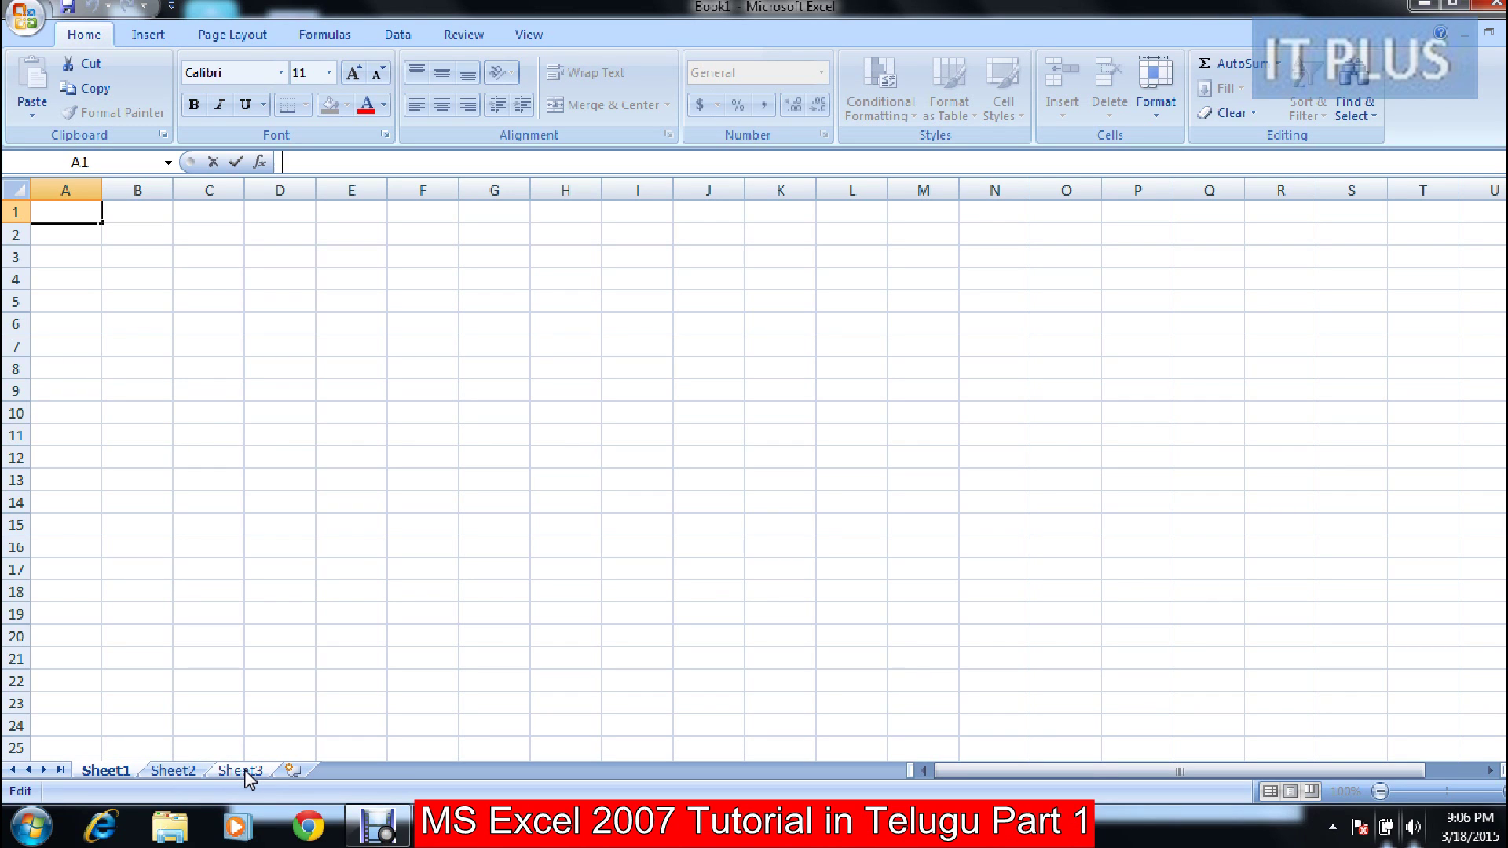
left_click(246, 772)
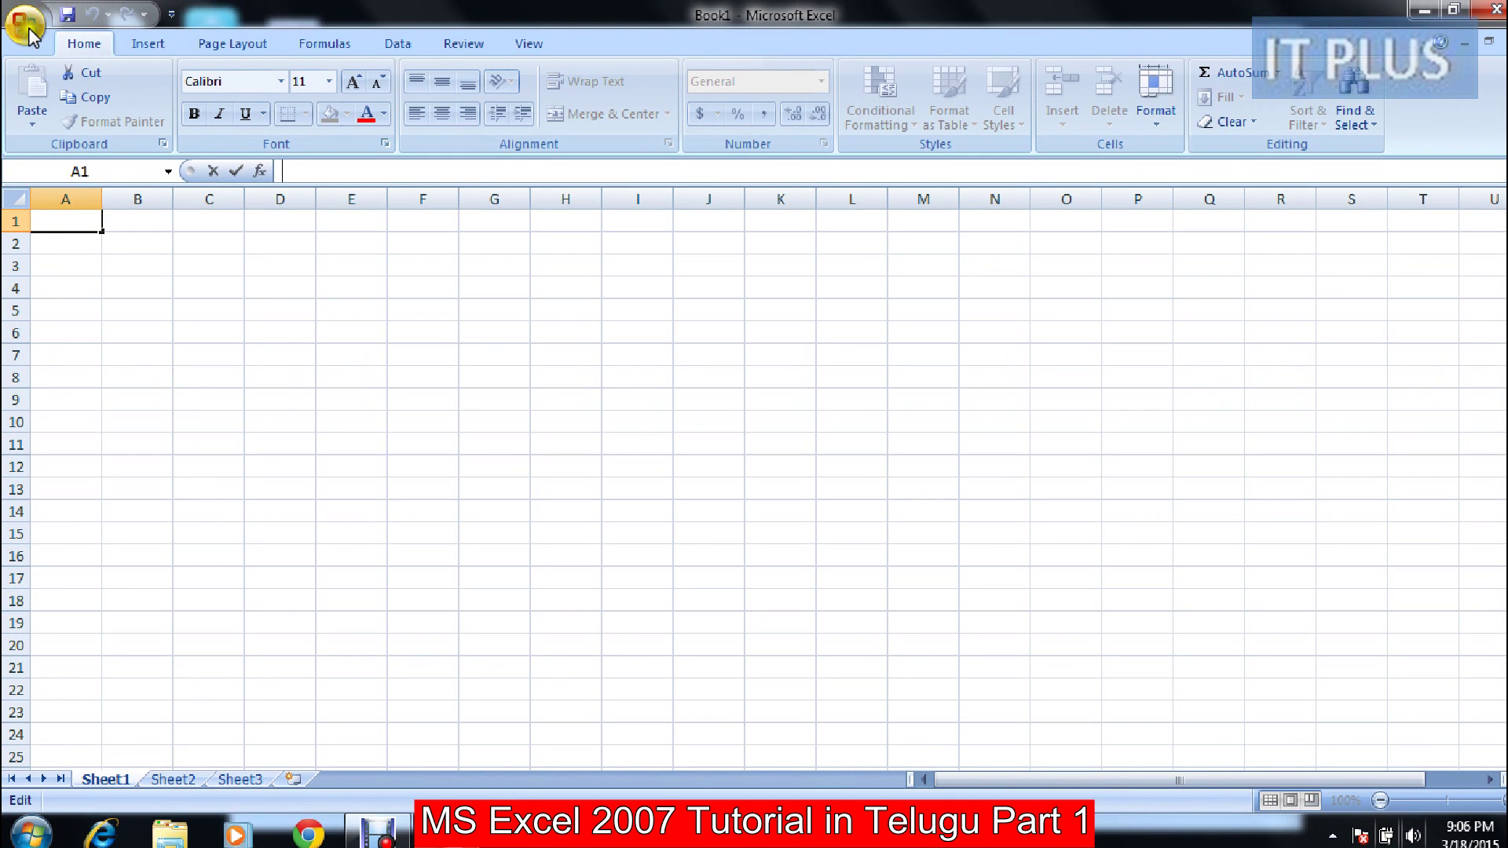
left_click(26, 27)
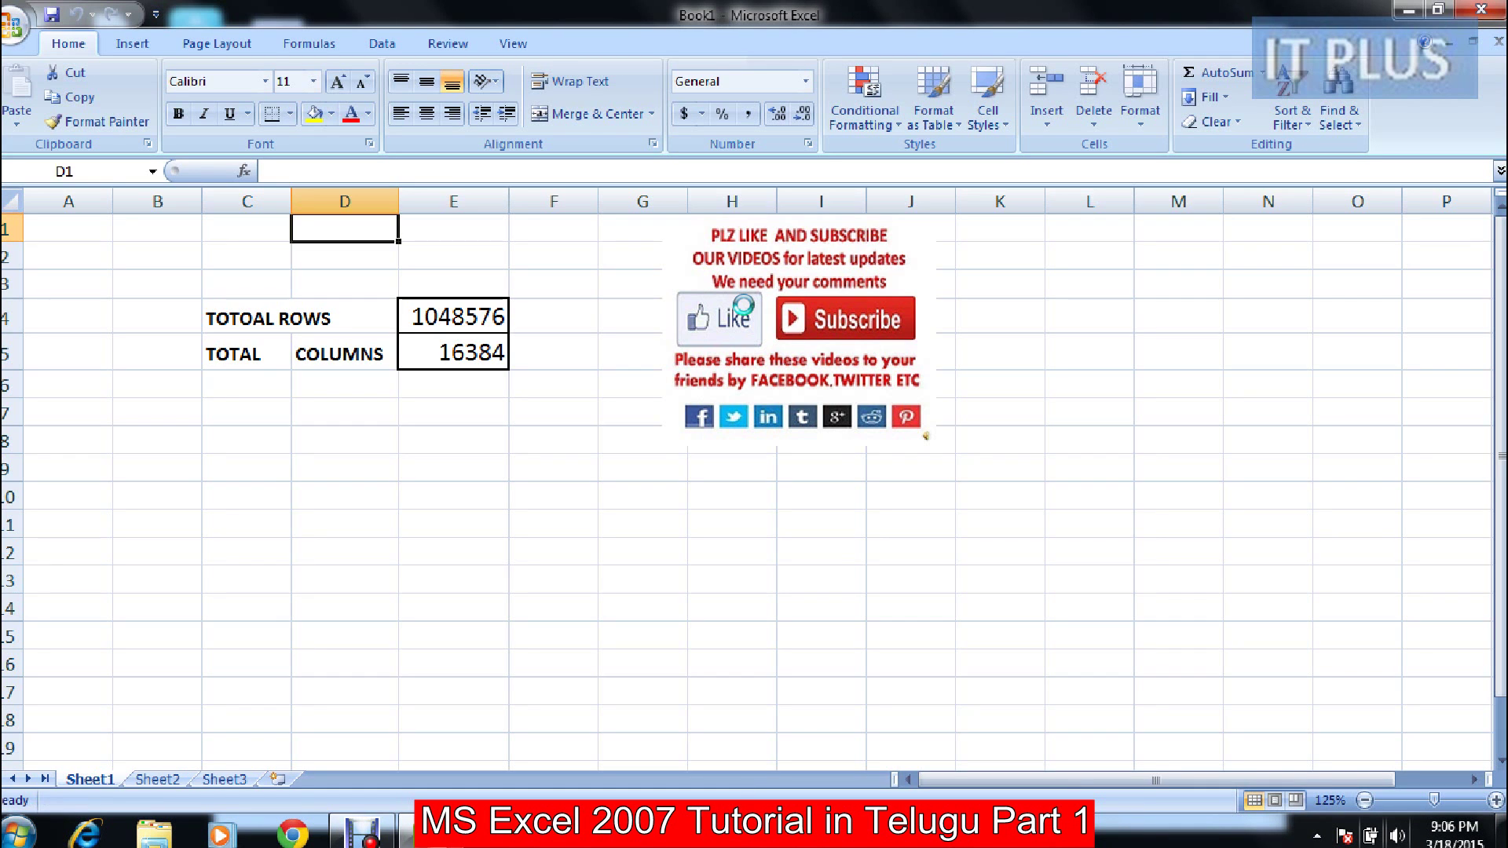
left_click(835, 542)
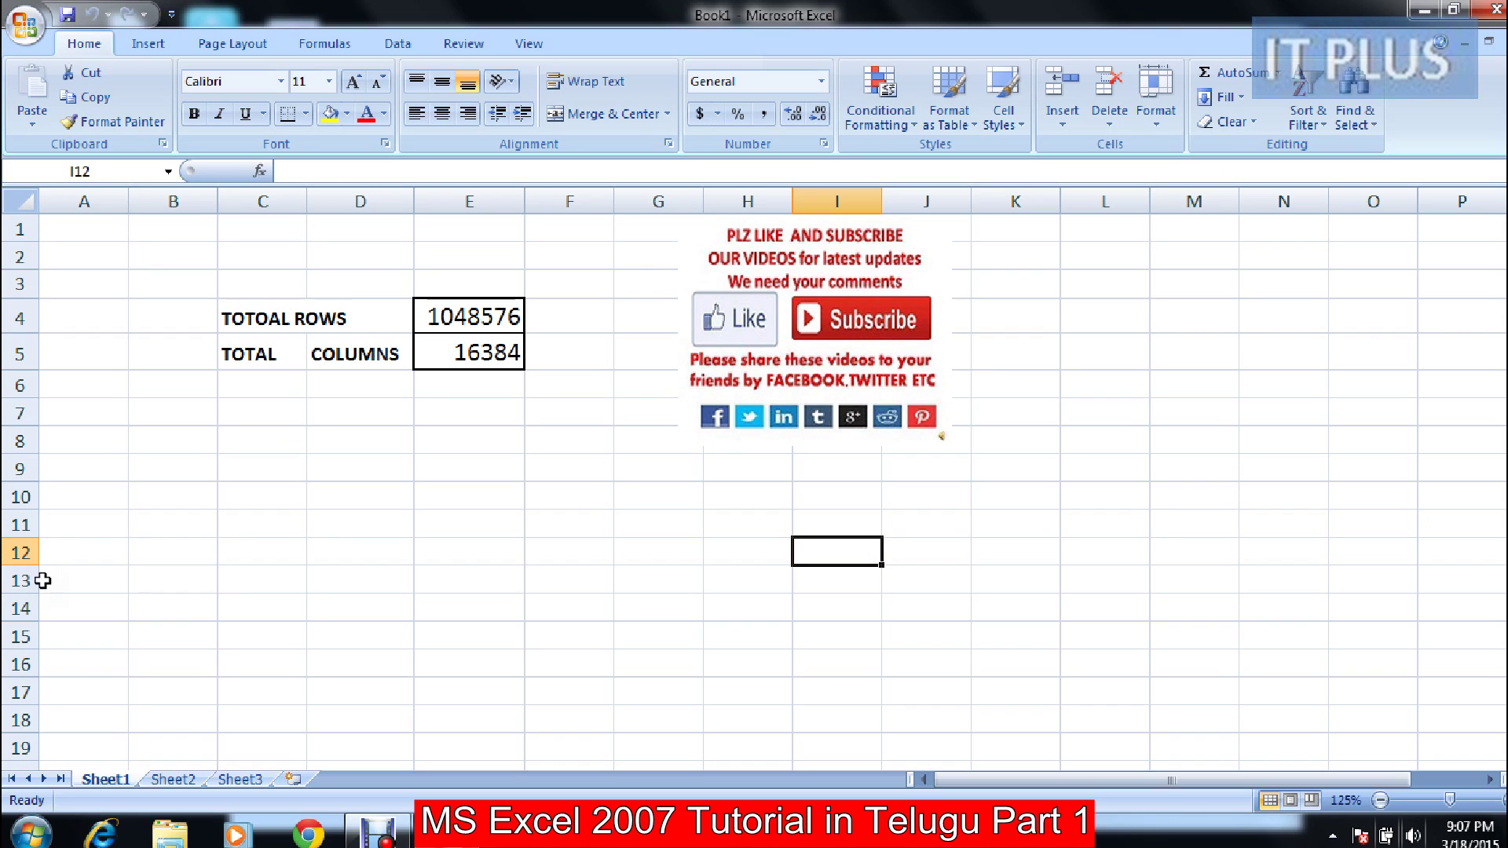
Step: Correct the misspelled label in cell C4 to read "TOTAL ROWS"
left_click(272, 322)
left_click(316, 171)
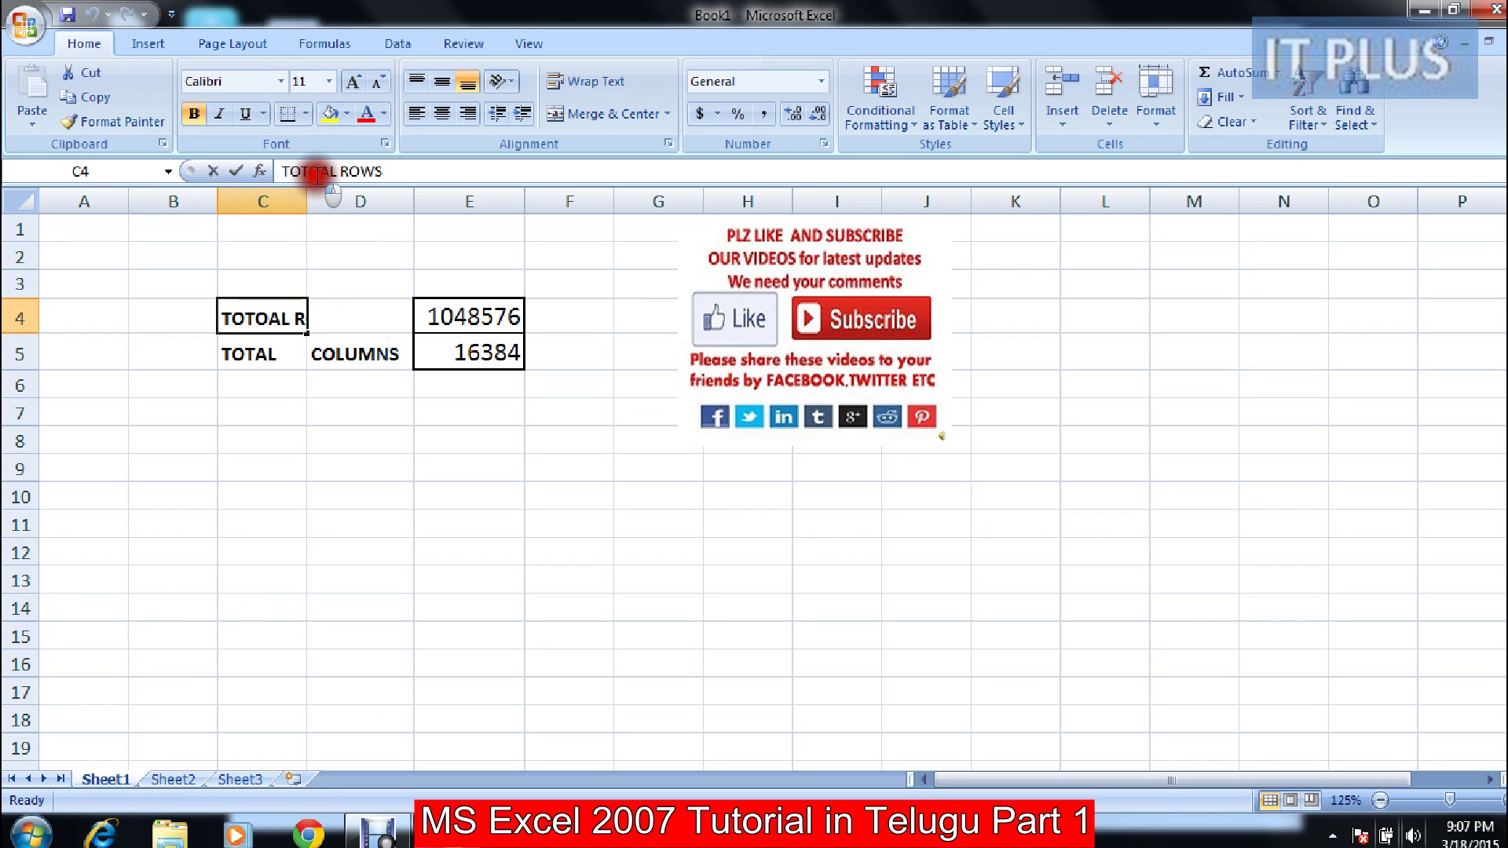
key("BackSpace")
left_click(322, 483)
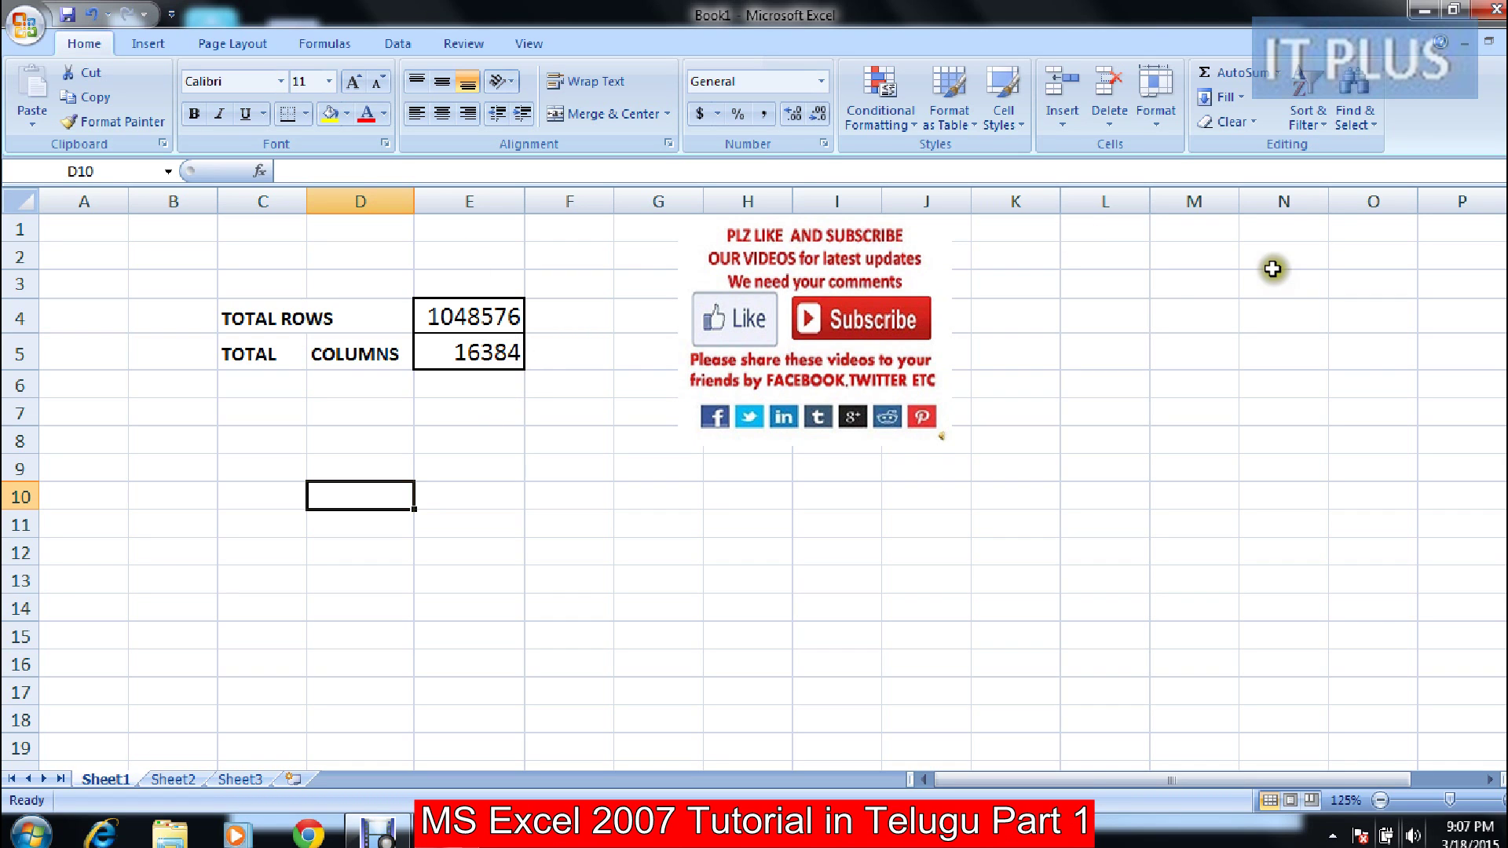
Step: Examine the column lettering by moving along row 1 from column N to column AN, and return the view to column A
left_click(1280, 229)
key("Right")
key("Right")
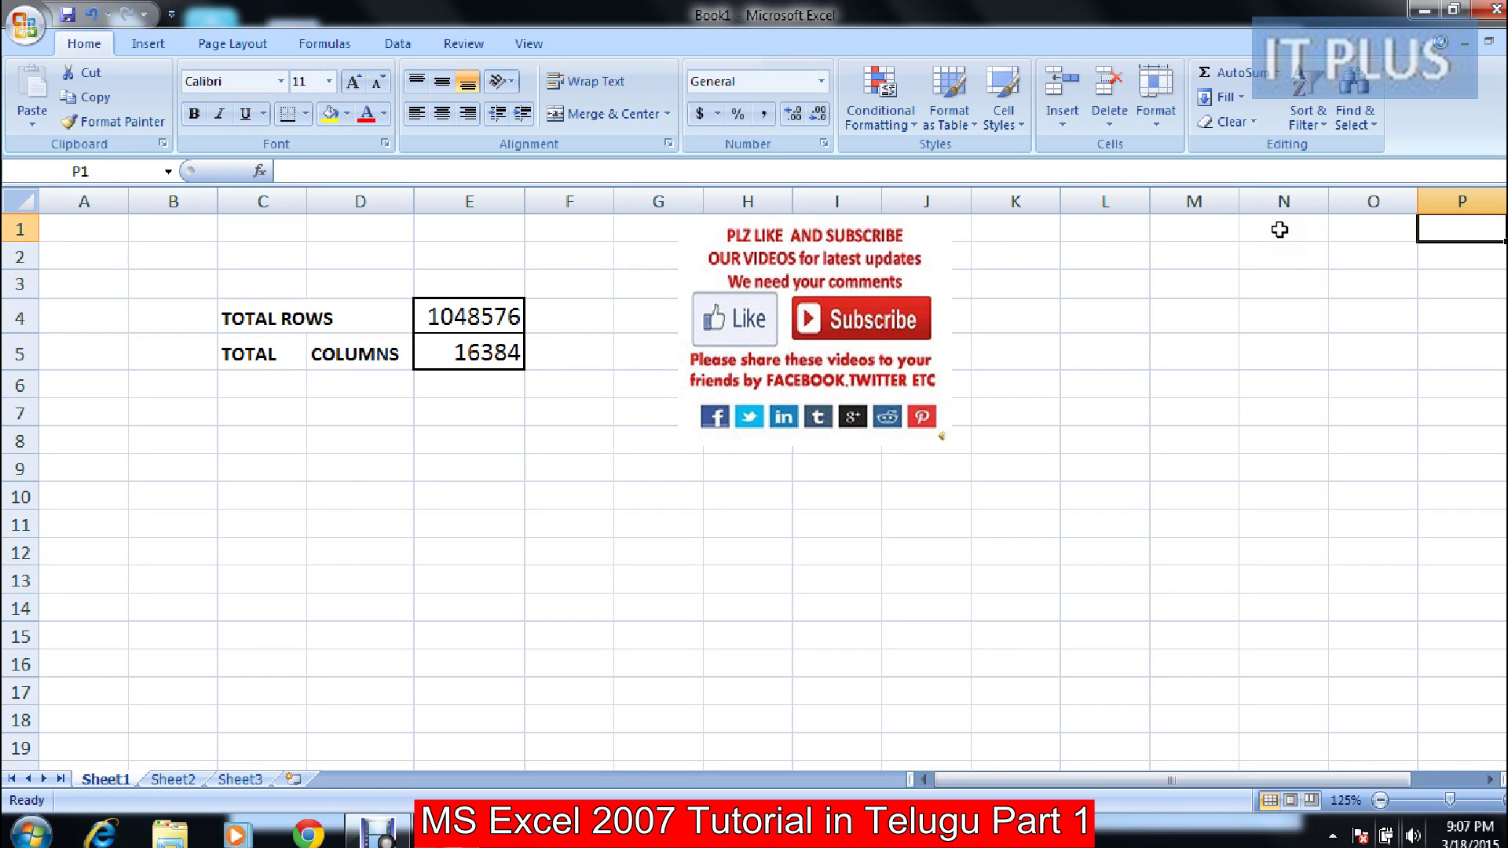
key("Right")
key("Right")
key("Right")
key("Right")
key("Right")
key("Right")
key("Right")
key("Right")
key("Right")
key("Right")
key("Right")
key("Right")
key("Left")
key("Right")
key("Right")
key("Right")
key("Right")
key("Right")
key("Right")
key("Right")
key("Right")
key("Right")
key("Right")
key("Right")
key("Right")
key("Right")
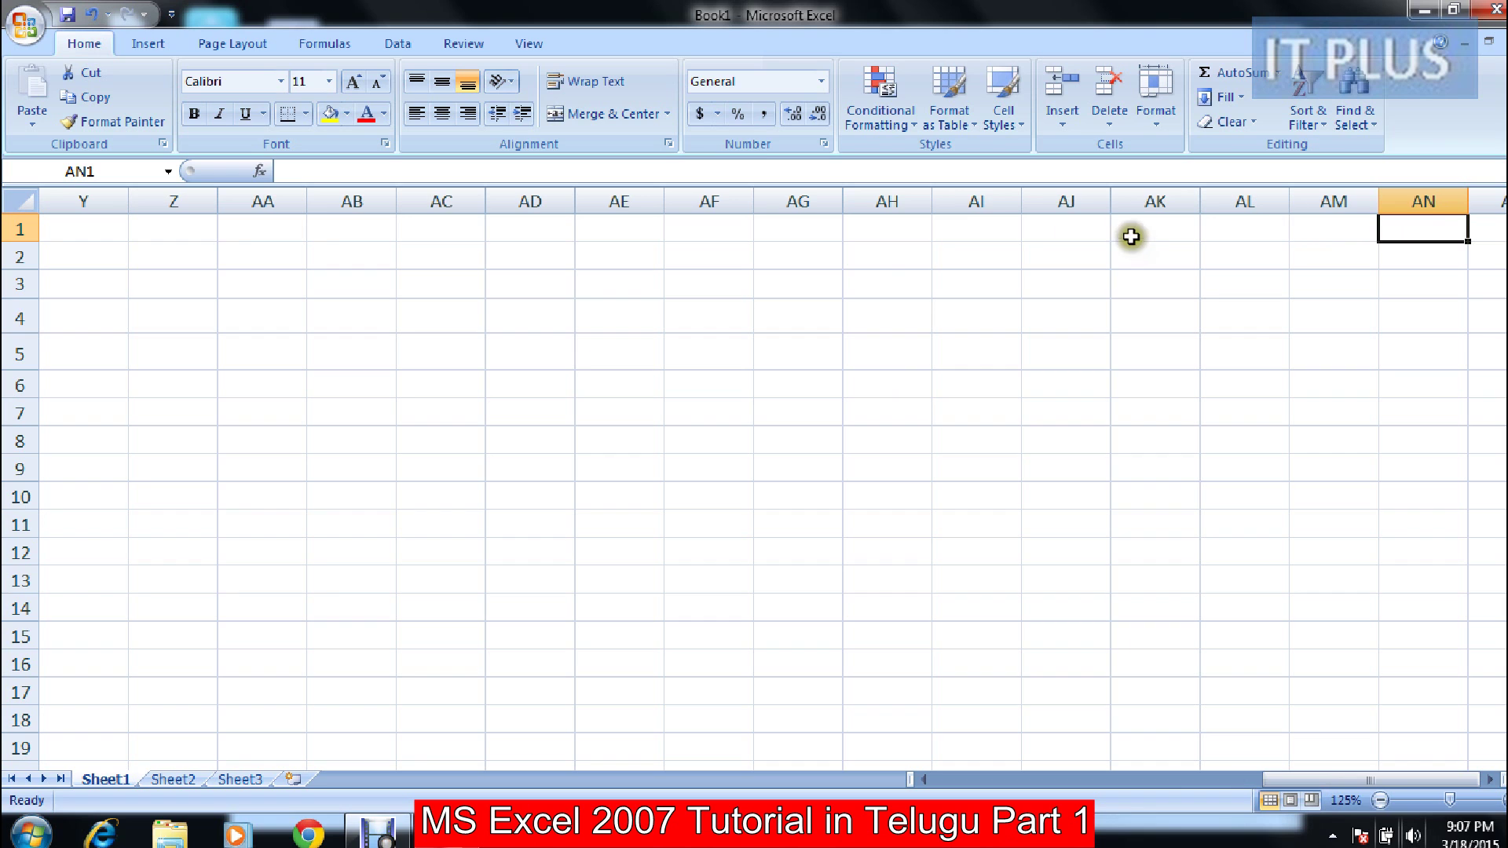
left_click_drag(1363, 775, 759, 765)
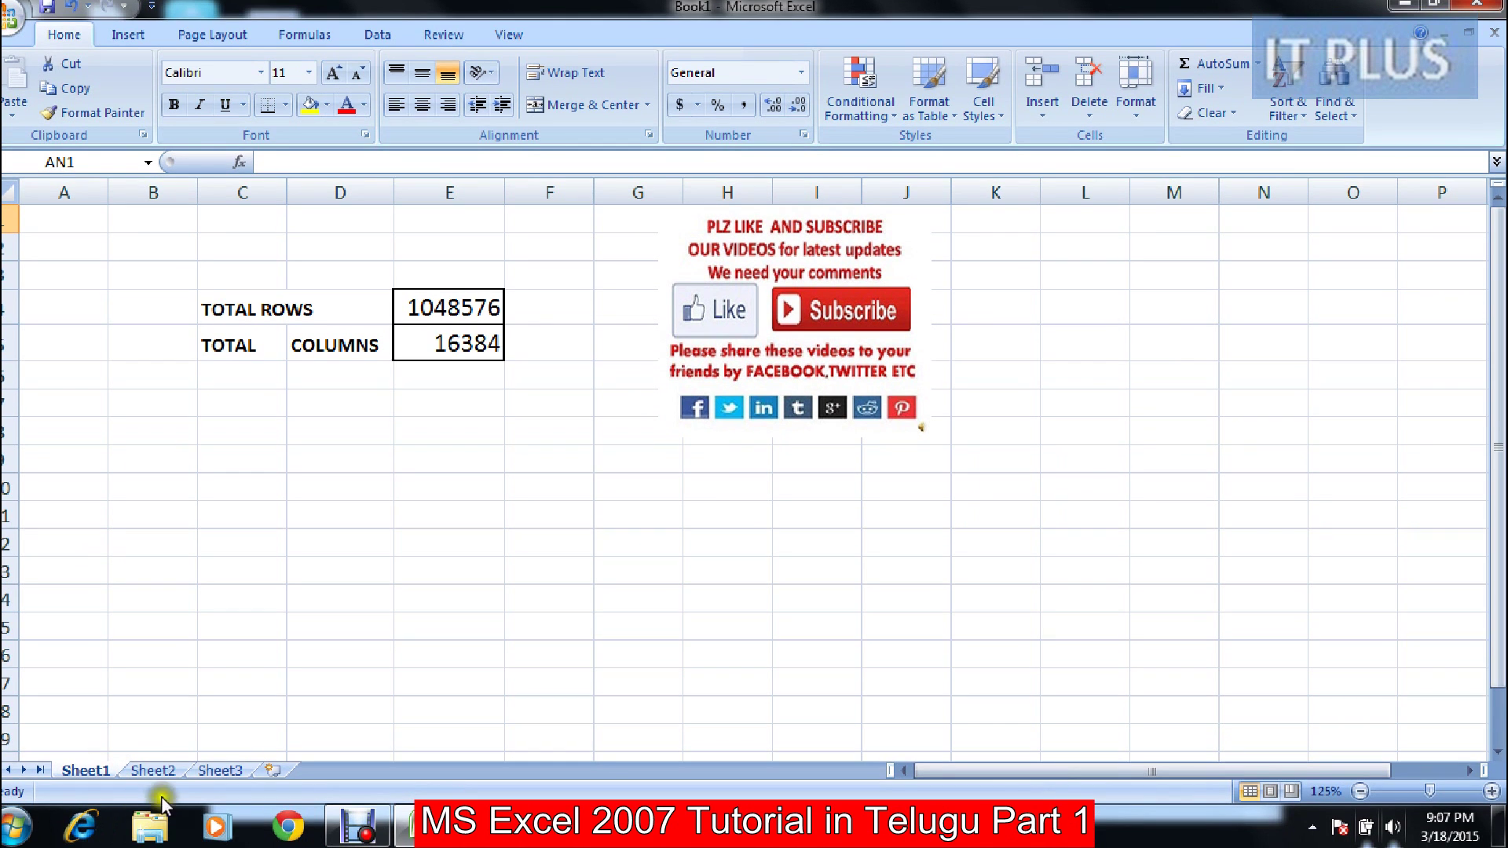
Step: View the Sheet2 and Sheet3 worksheets in turn, and return to Sheet1
left_click(185, 772)
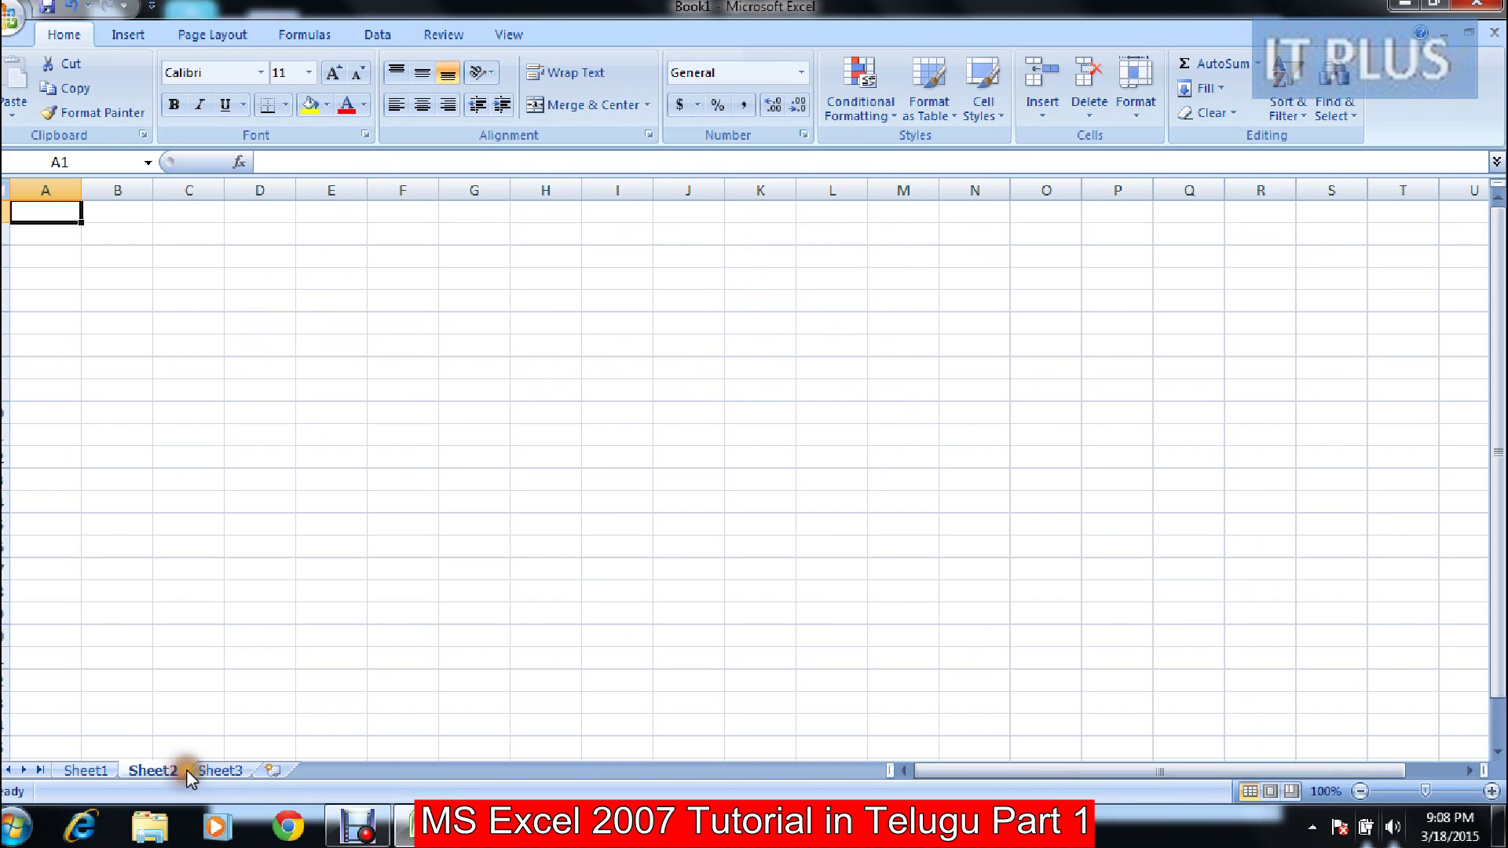
left_click(247, 774)
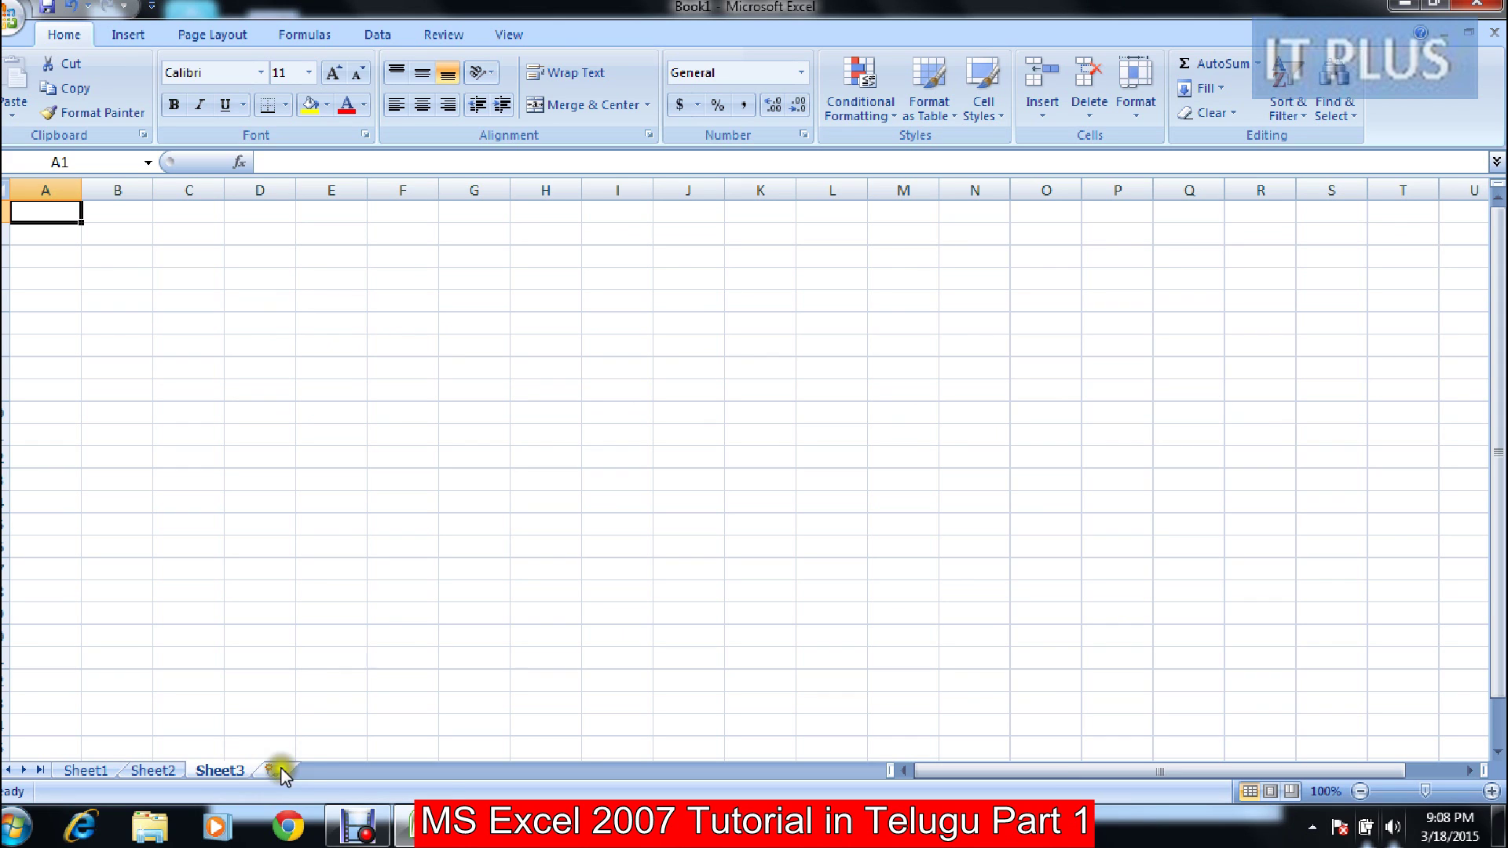
left_click(124, 769)
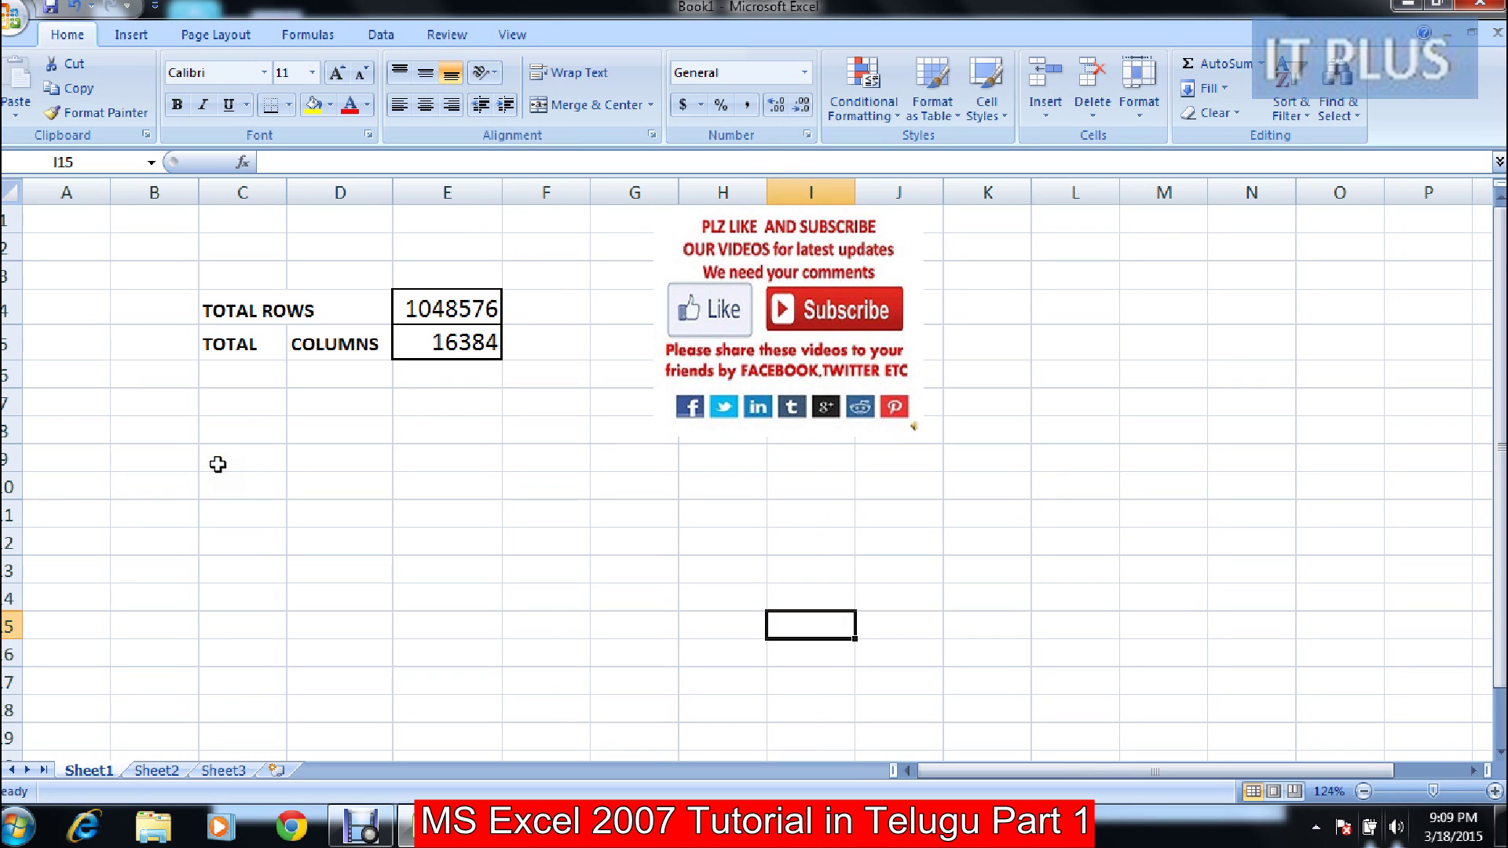
Step: Enter the numbers 1 in cell B8 and 2 in cell B9 of Sheet1
left_click(188, 434)
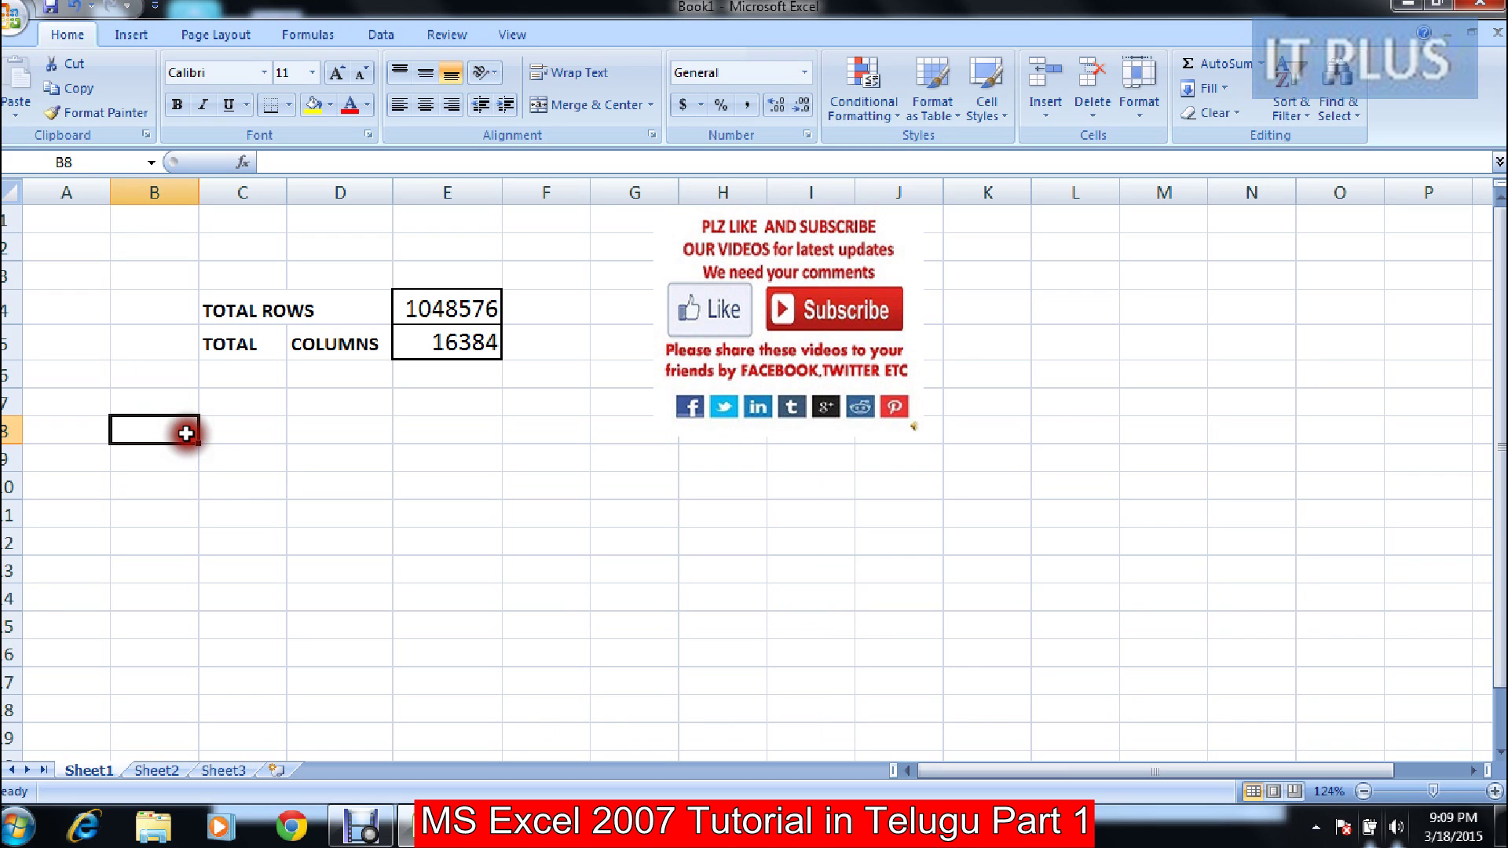
type("1")
key("Return")
type("2")
left_click(431, 483)
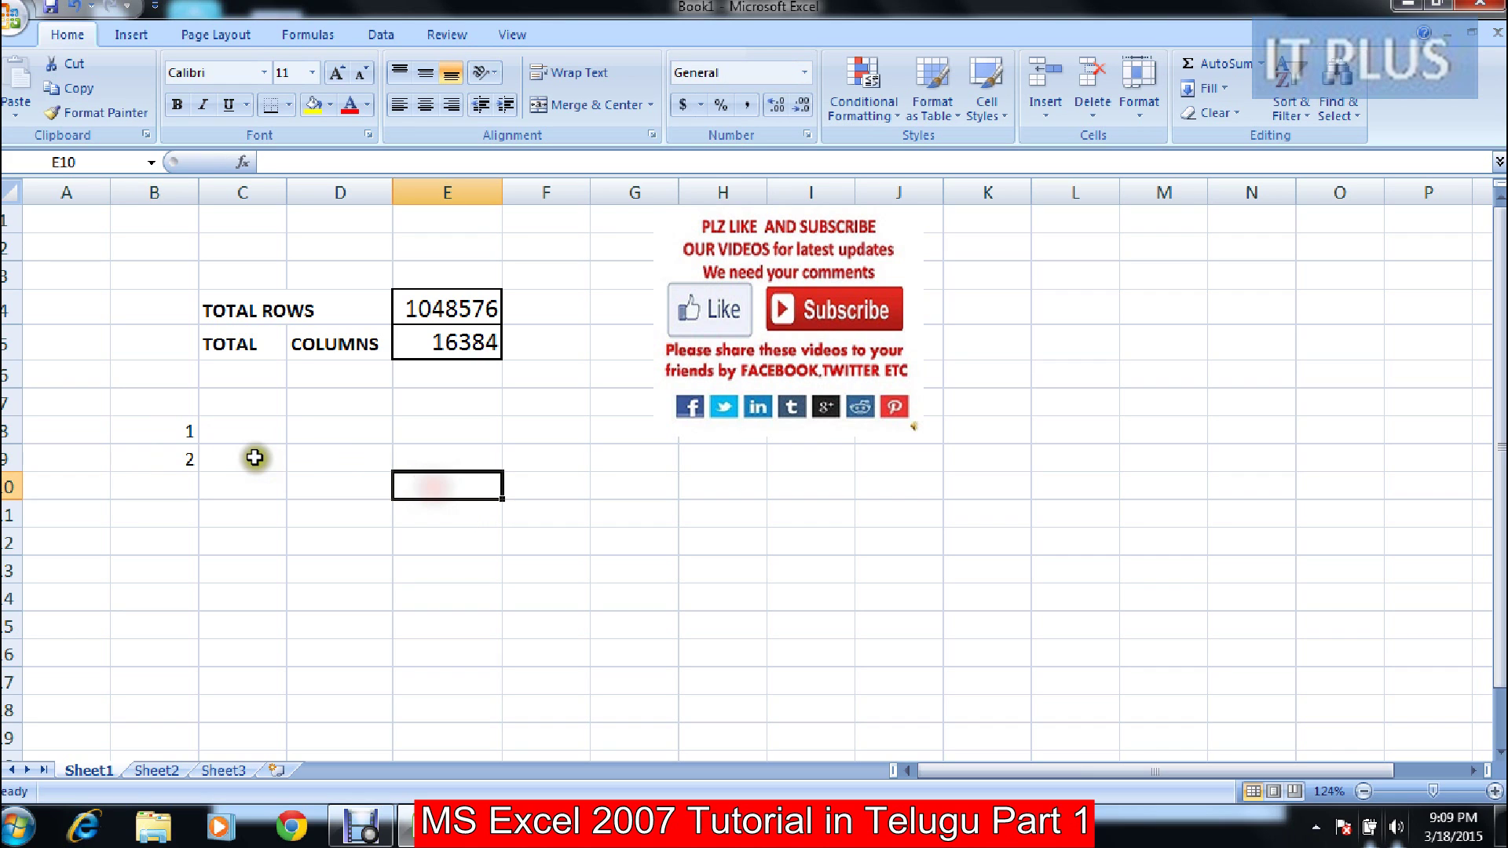
Step: Select the range B8:B9 holding the two starting numbers of the series
left_click(184, 430)
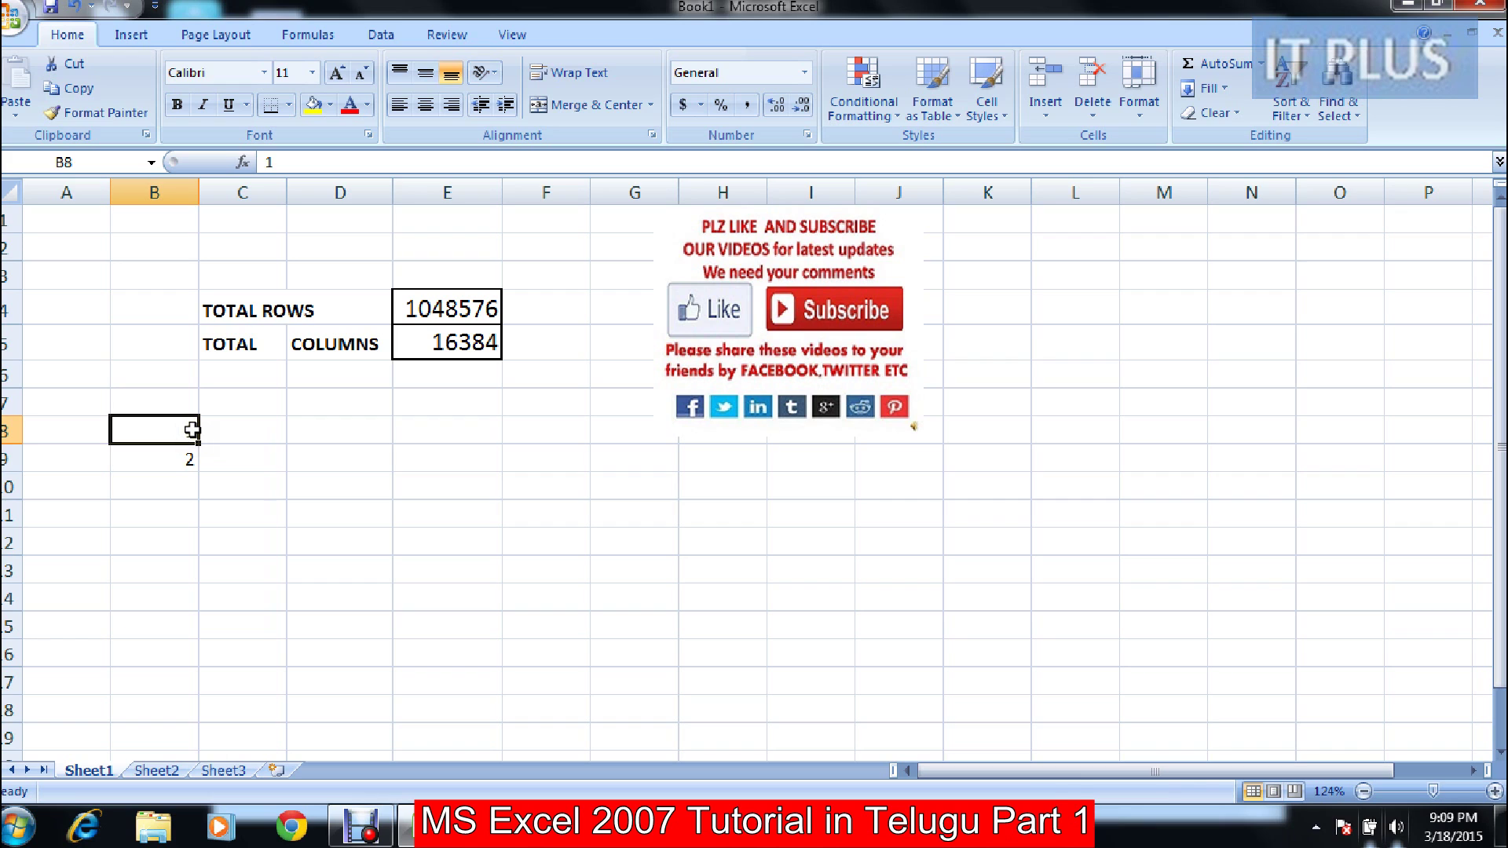
key("shift+Down")
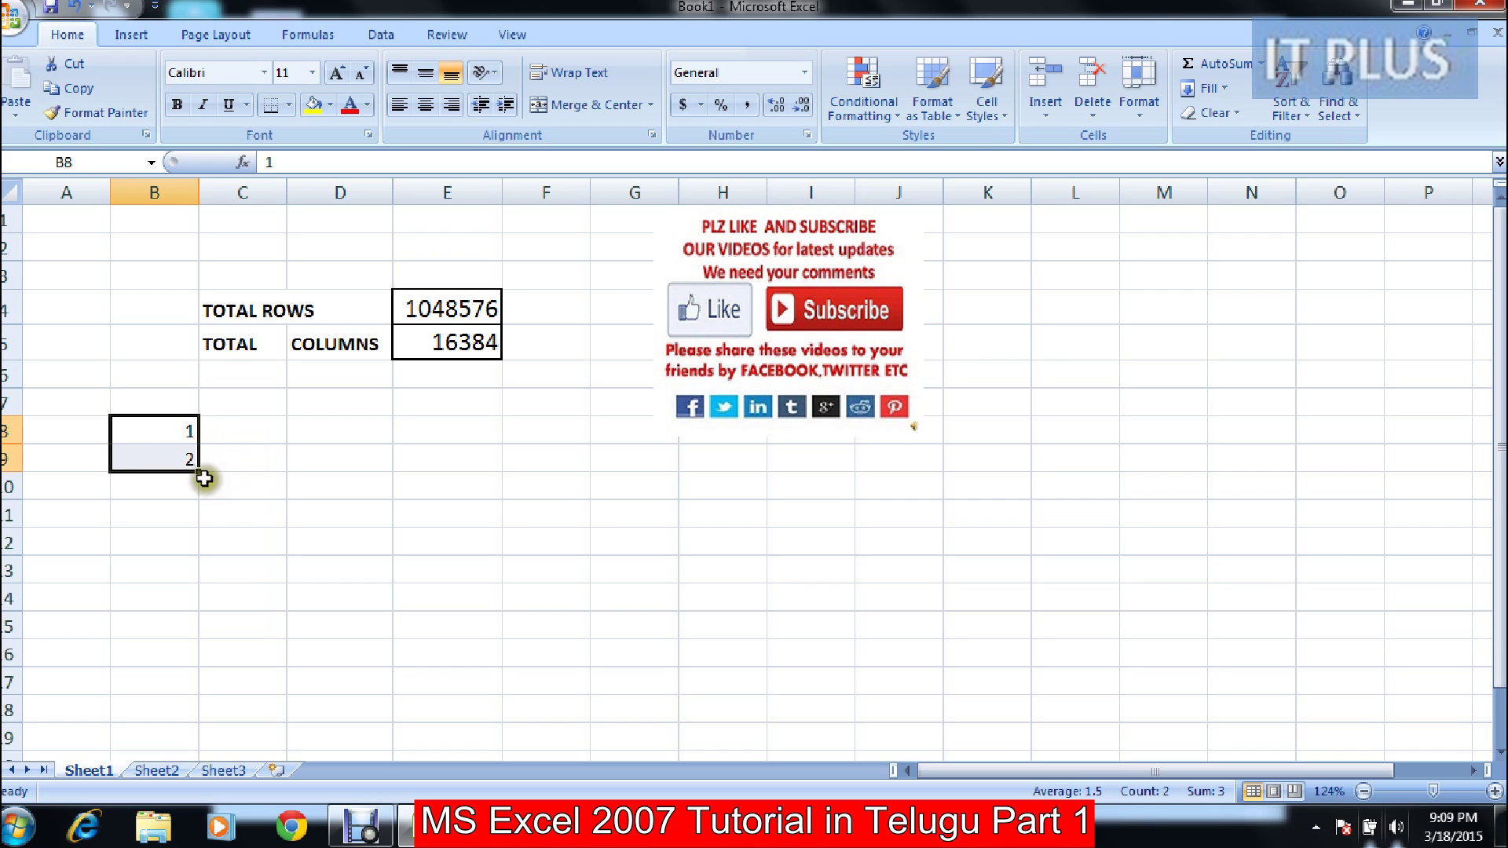